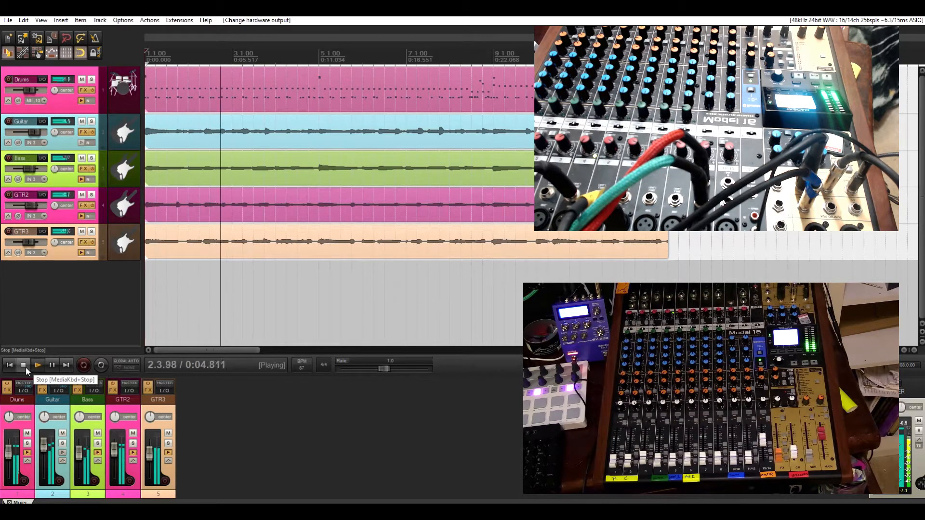
# - Stop playback, solo the Guitar track and audition it on its own
pyautogui.click(25, 367)
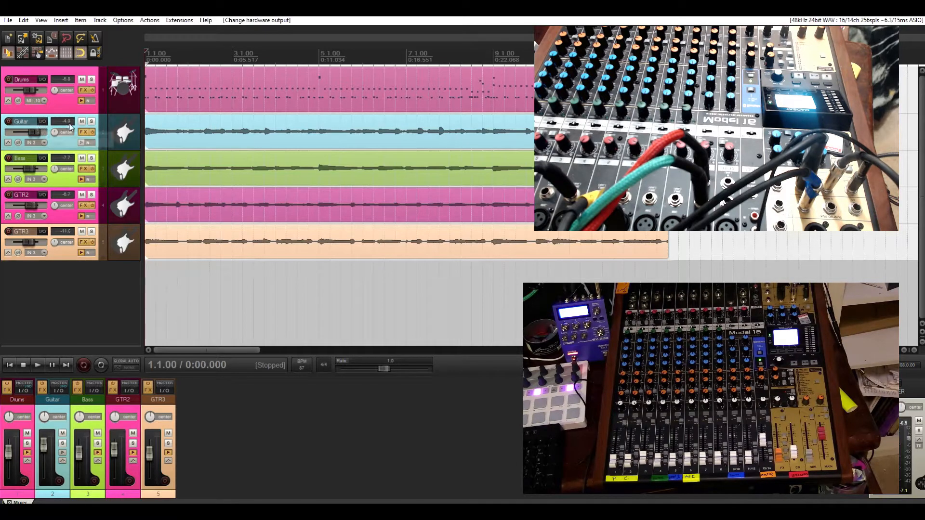
pyautogui.click(92, 121)
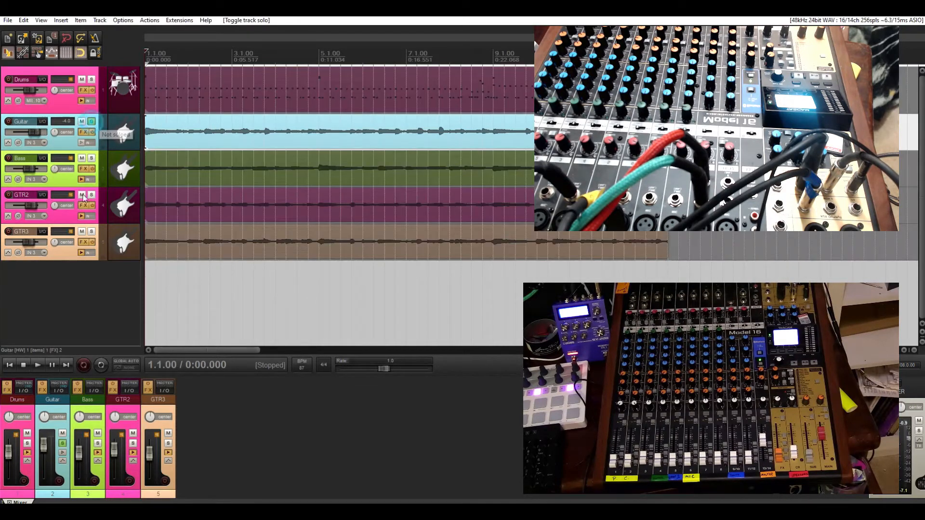
pyautogui.click(38, 366)
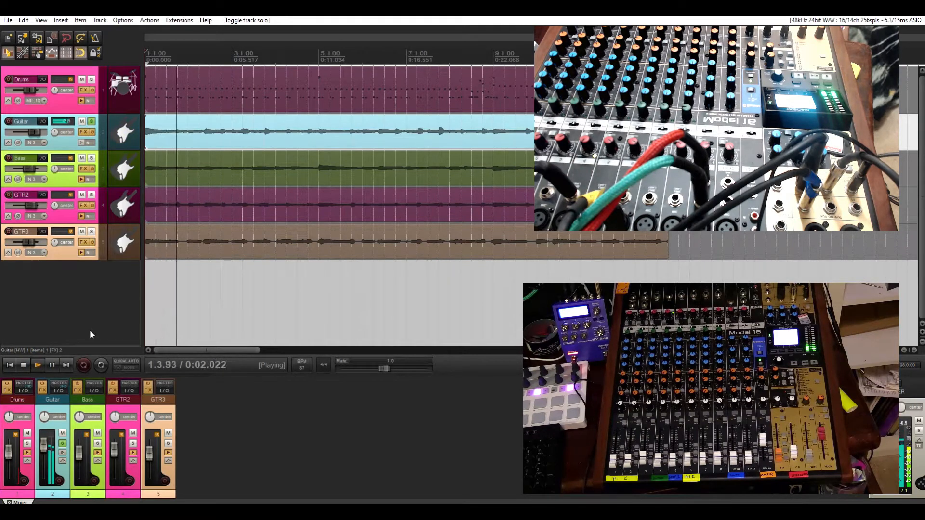
pyautogui.click(24, 366)
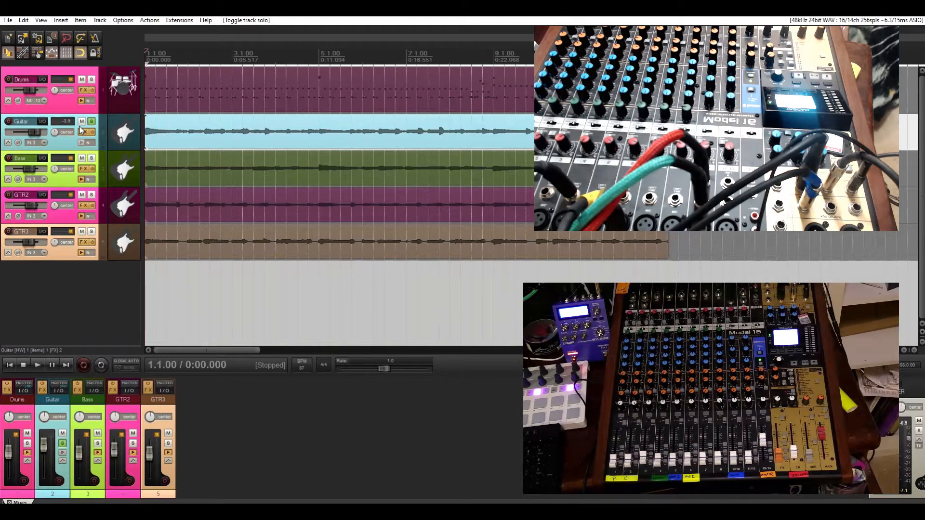
# - Delete the Guitar track's existing hardware output and add mono hardware output 5: Loop in its routing
pyautogui.click(42, 122)
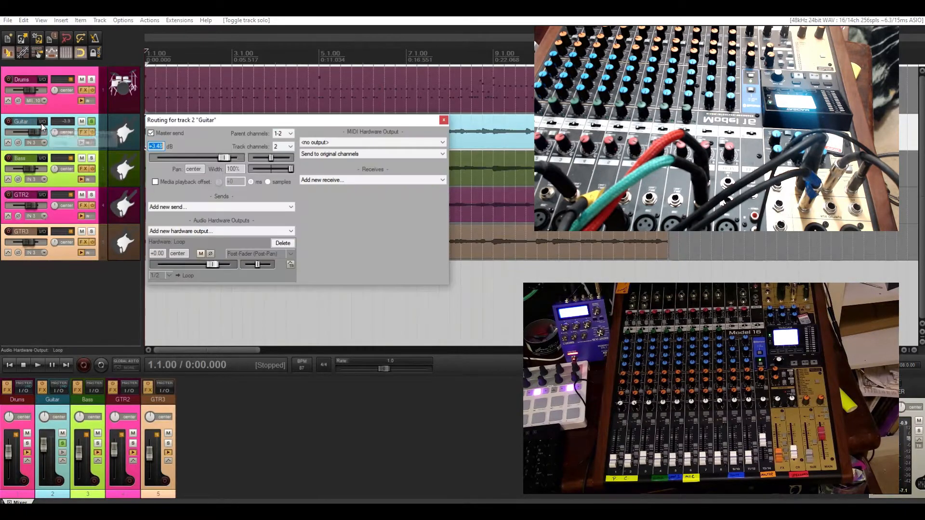
pyautogui.click(283, 243)
pyautogui.click(270, 231)
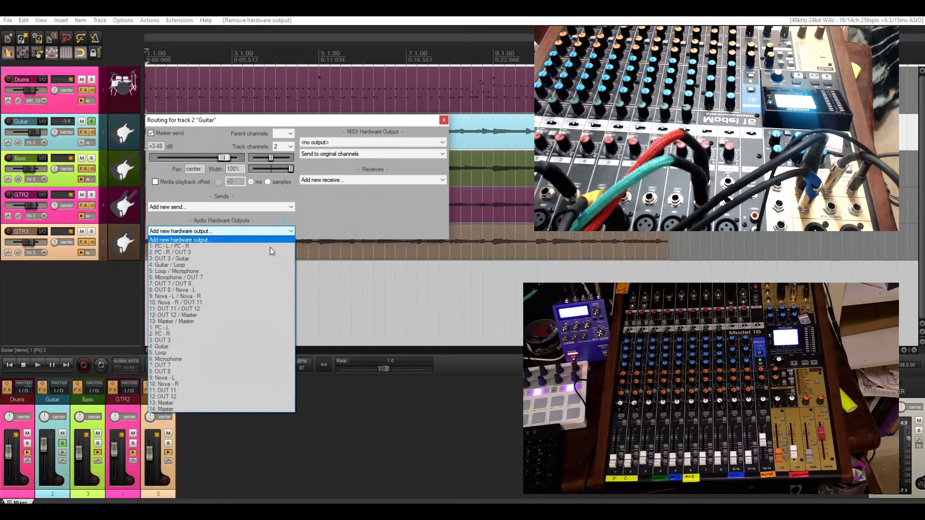
pyautogui.click(200, 352)
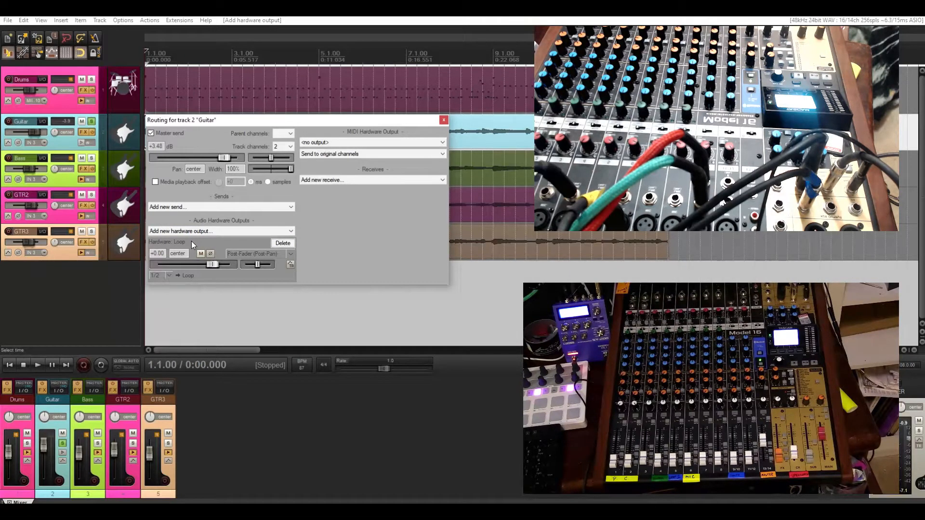
pyautogui.click(444, 119)
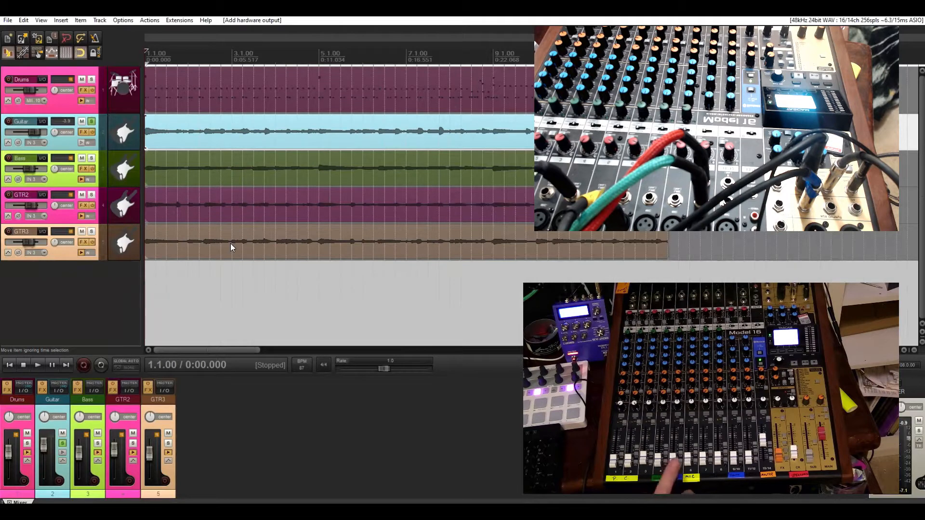
# - Play back the soloed Guitar track to check its signal through the Loop output
pyautogui.scroll(4, 231, 244)
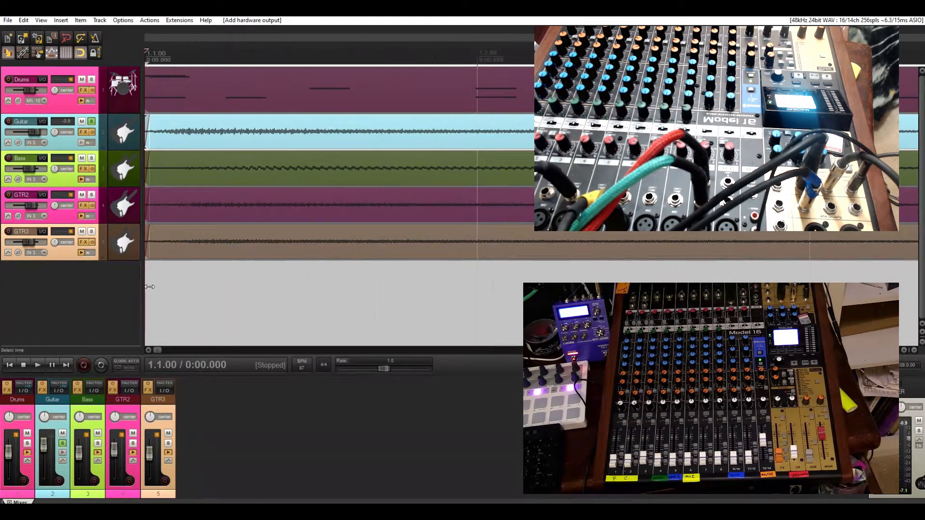
pyautogui.click(37, 364)
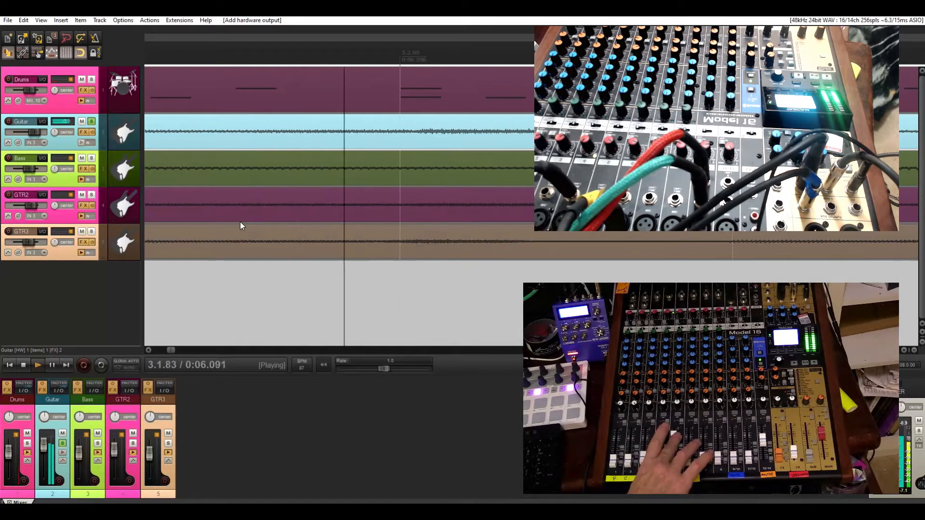
pyautogui.click(22, 366)
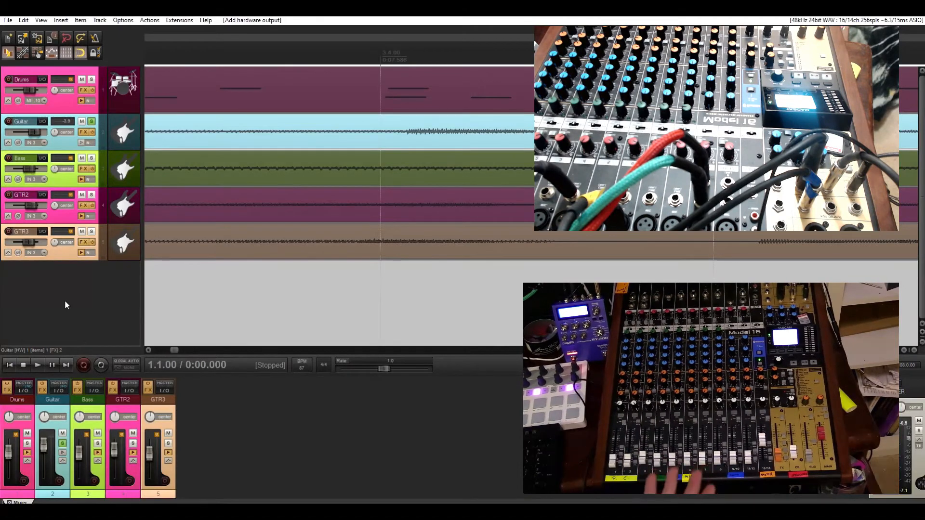
# - Add a new track below GTR3, arm it for recording and name it Synth
pyautogui.doubleClick(80, 276)
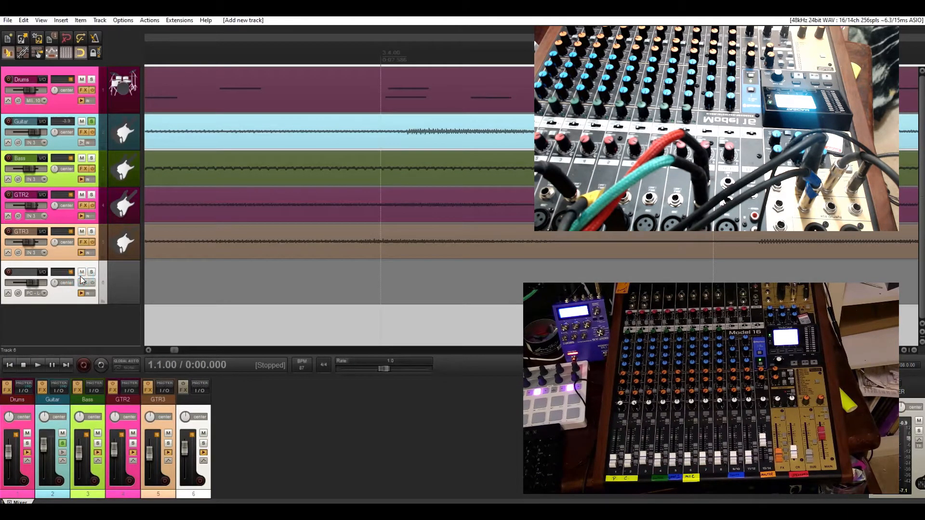
pyautogui.click(10, 272)
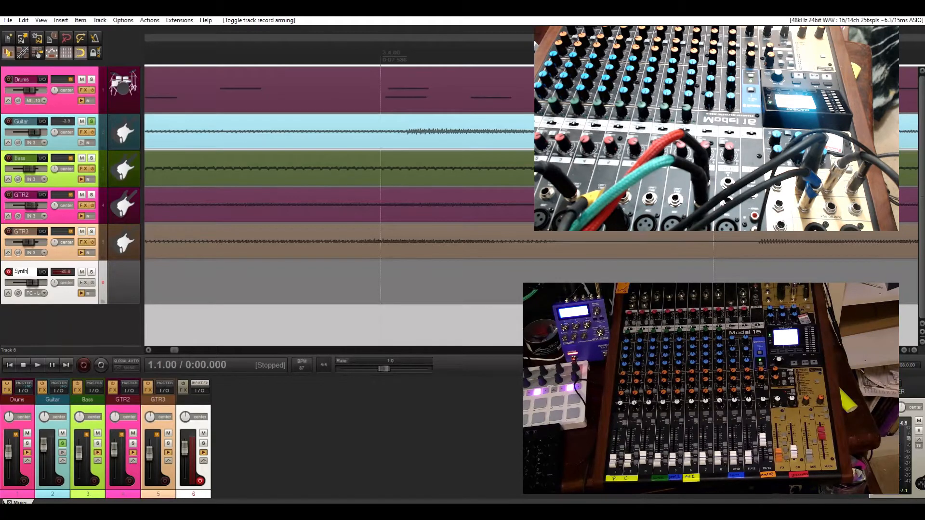
pyautogui.write('Synth')
pyautogui.press('Return')
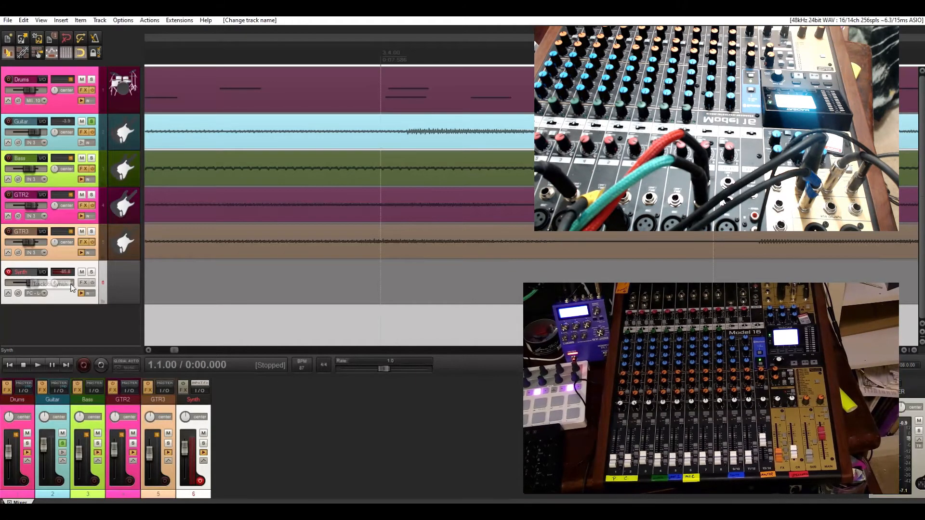
# - Add mono hardware output 4: Guitar to the Synth track's routing
pyautogui.click(42, 273)
pyautogui.click(268, 378)
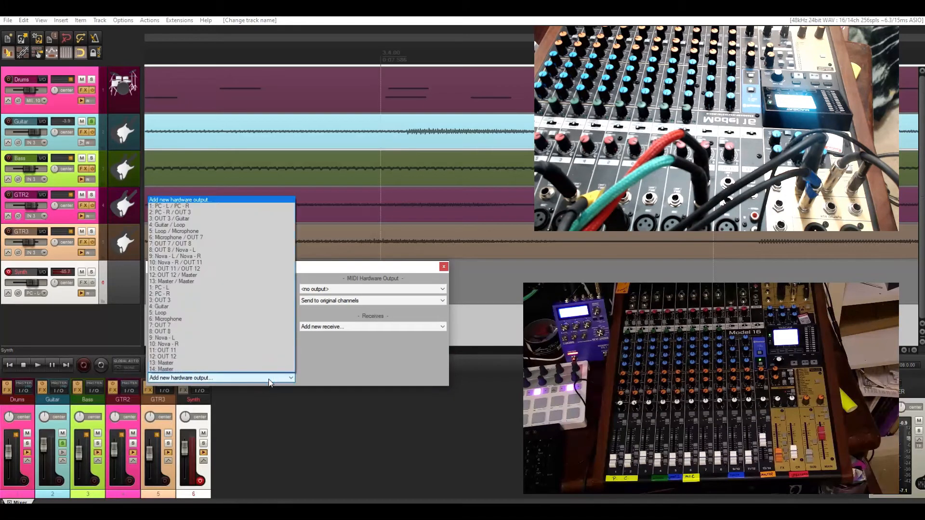
pyautogui.click(253, 307)
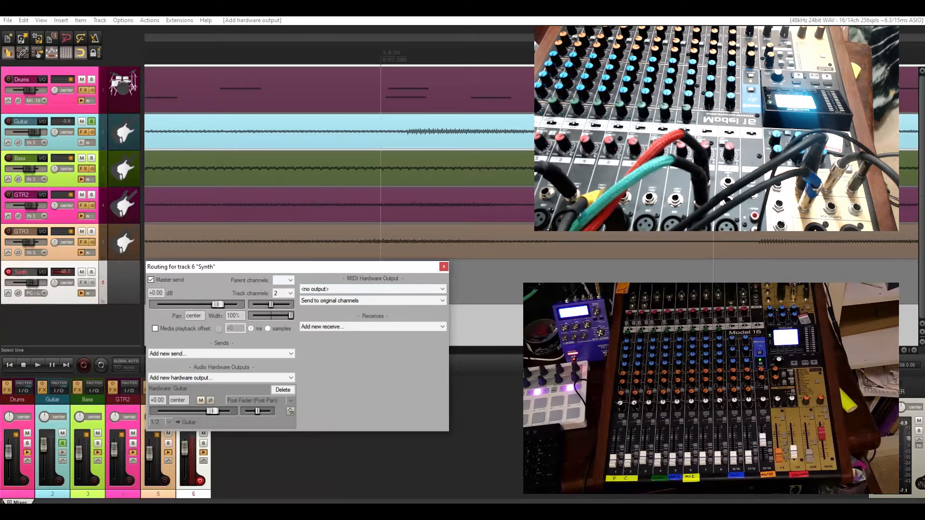
pyautogui.click(443, 268)
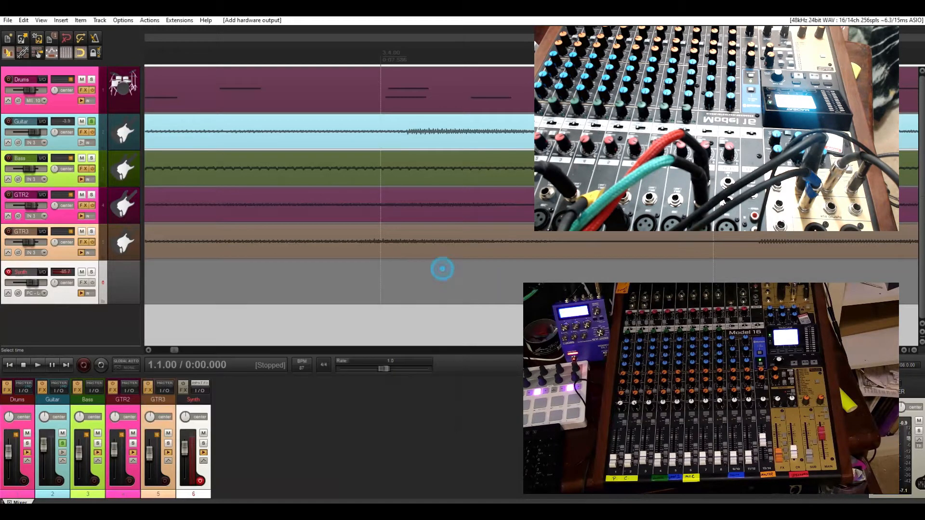
# - Solo the Synth track alongside Guitar and play the project to check for incoming signal
pyautogui.click(92, 272)
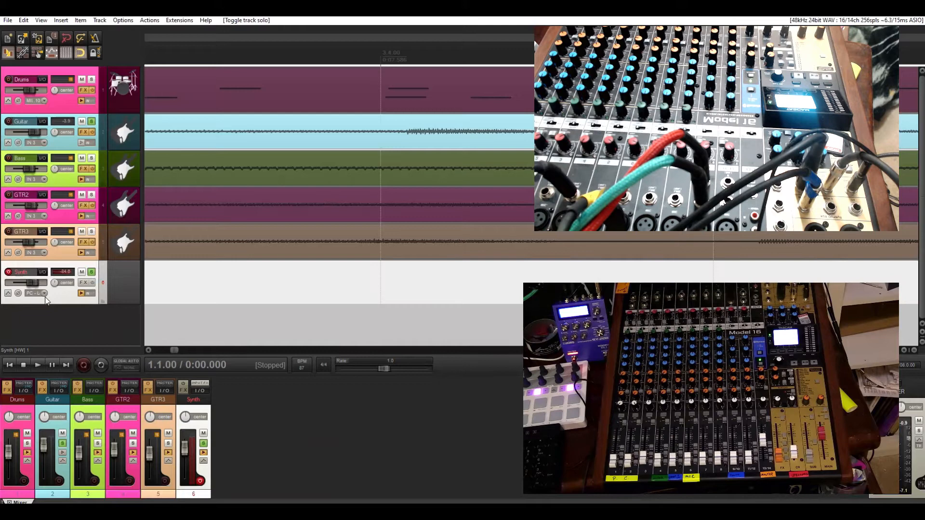
pyautogui.click(39, 364)
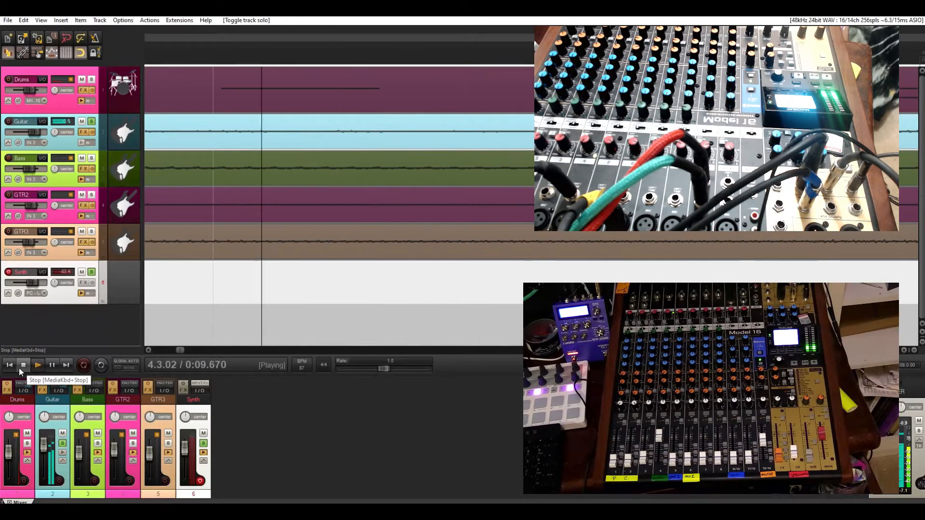
pyautogui.click(19, 368)
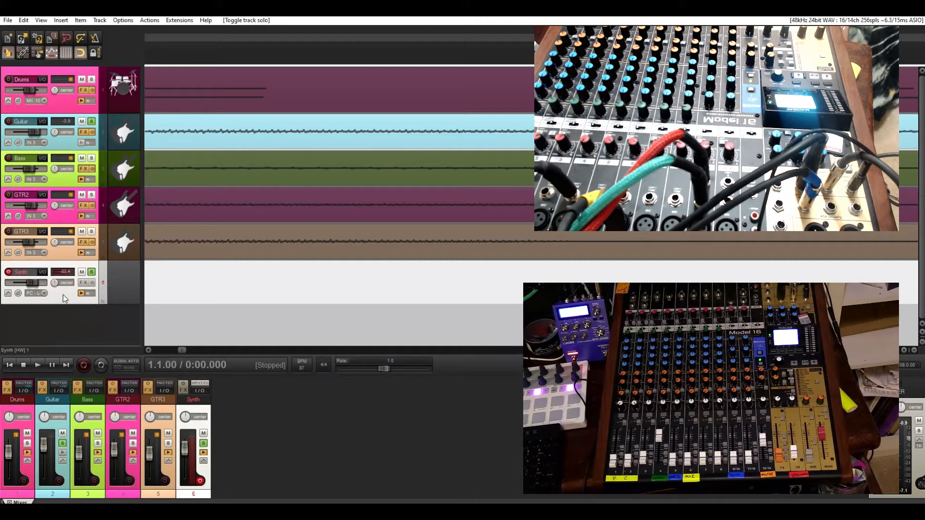
# - Try to record a take on the Synth track and delete the recorded file
pyautogui.click(83, 365)
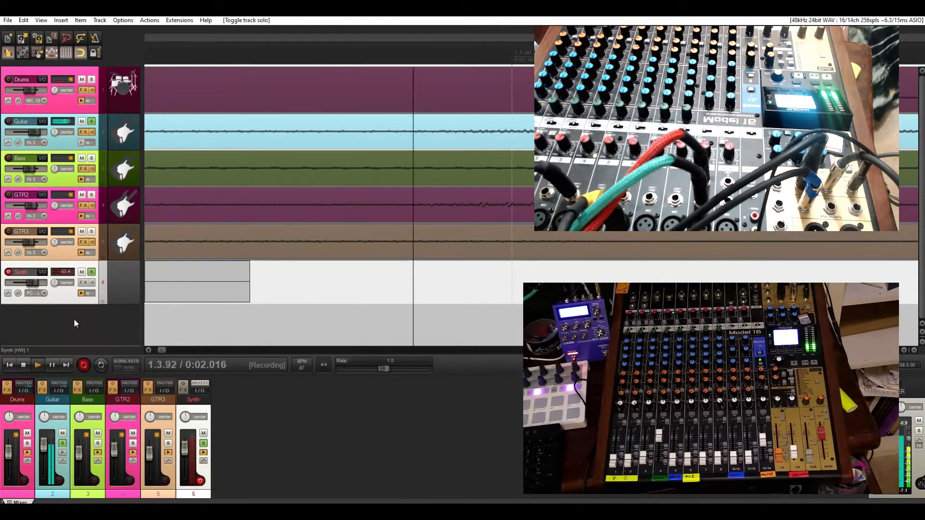
pyautogui.click(23, 365)
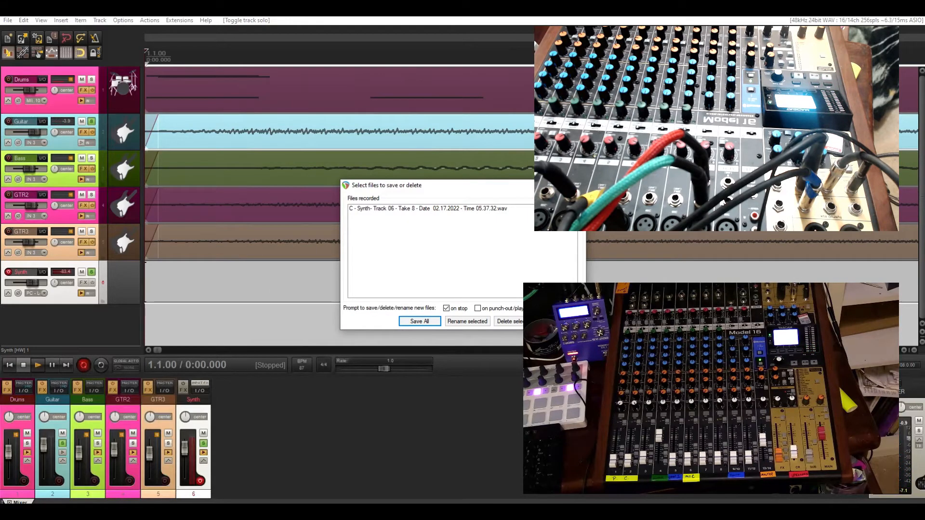
pyautogui.click(509, 322)
pyautogui.click(447, 287)
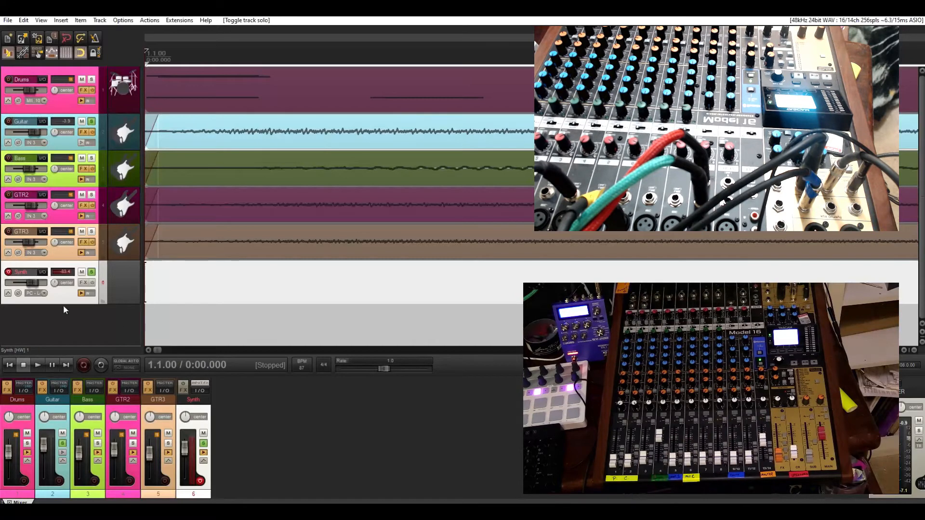
# - Set the Synth track's recording input to the mono Guitar input
pyautogui.click(40, 294)
pyautogui.moveTo(82, 303)
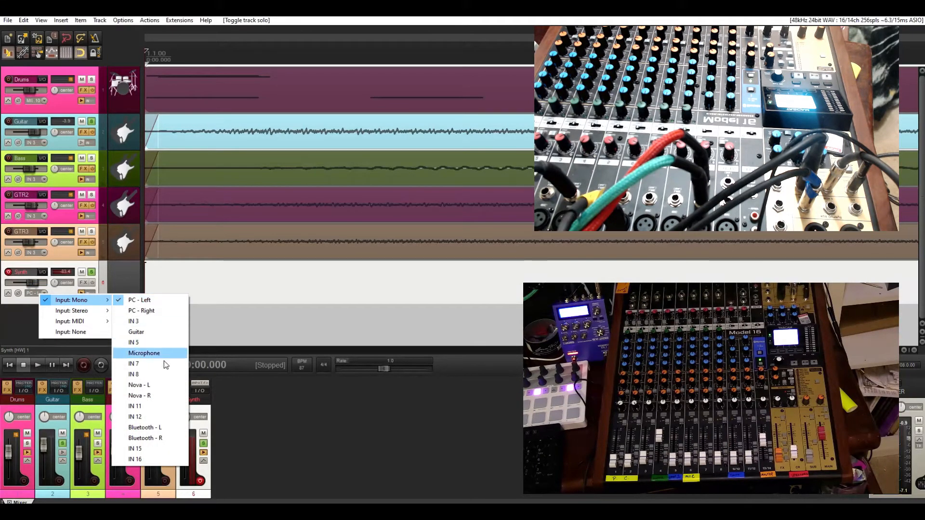
pyautogui.click(140, 332)
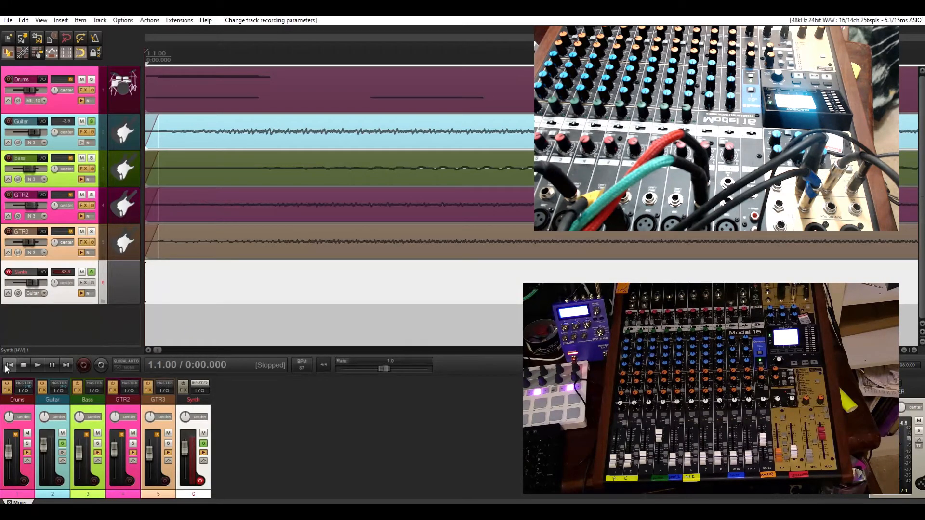
# - Play the project to check the input level arriving at the armed Synth track
pyautogui.click(43, 362)
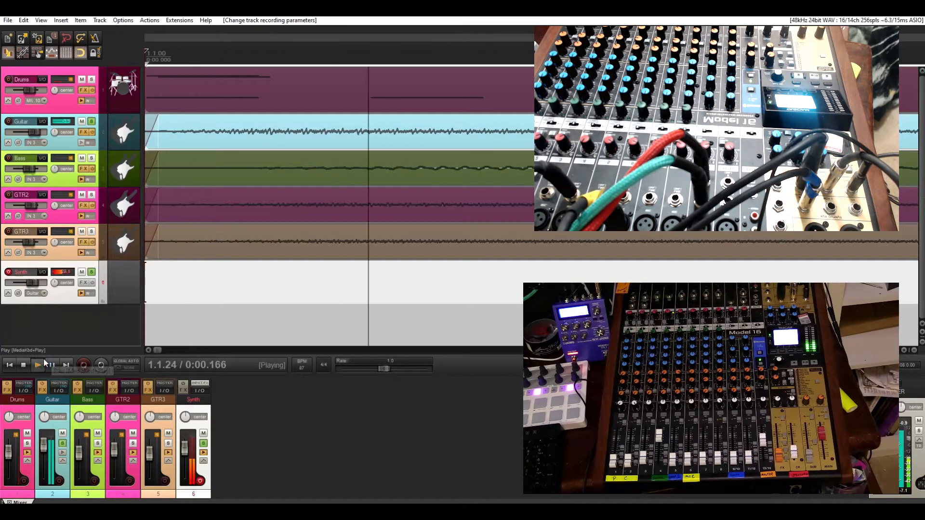
pyautogui.click(69, 274)
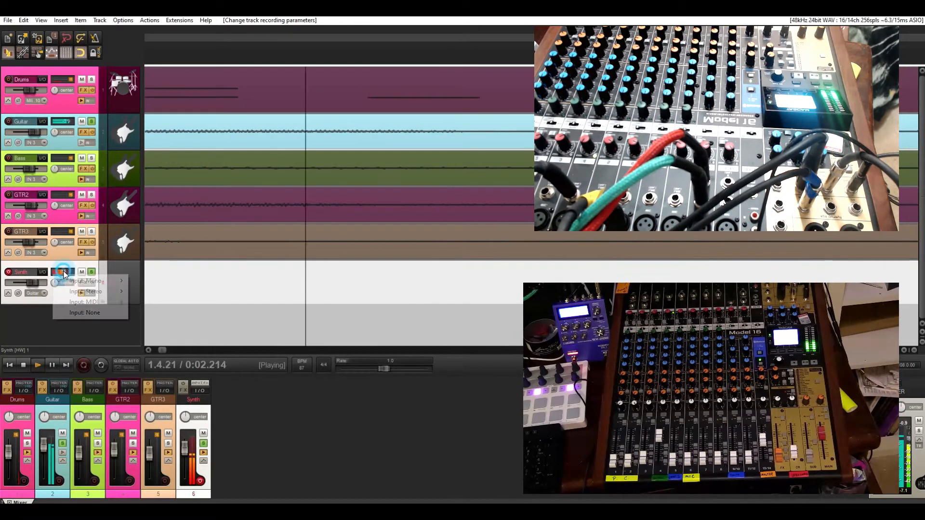
pyautogui.click(37, 328)
pyautogui.click(24, 365)
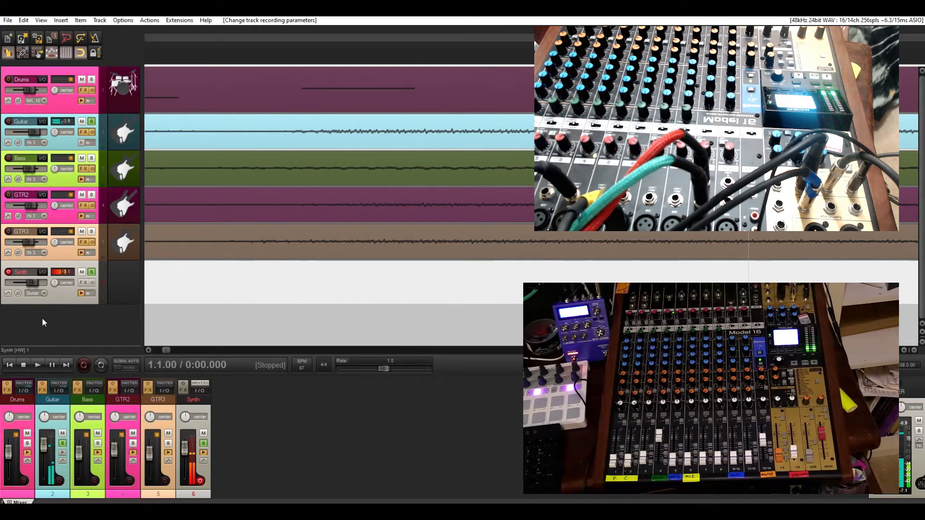
# - Record a take on the Synth track, unsoloing Guitar and Synth during the recording, and save the recorded file
pyautogui.click(83, 365)
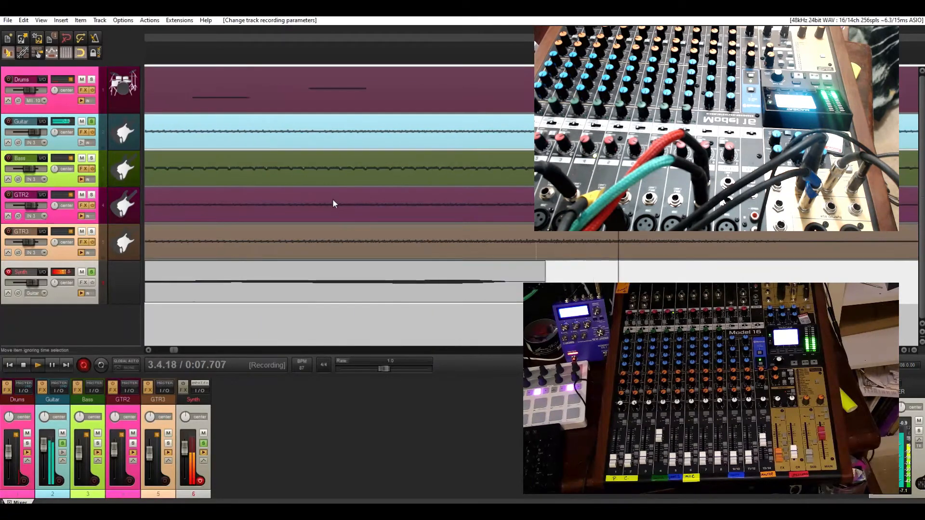
pyautogui.scroll(-5, 332, 199)
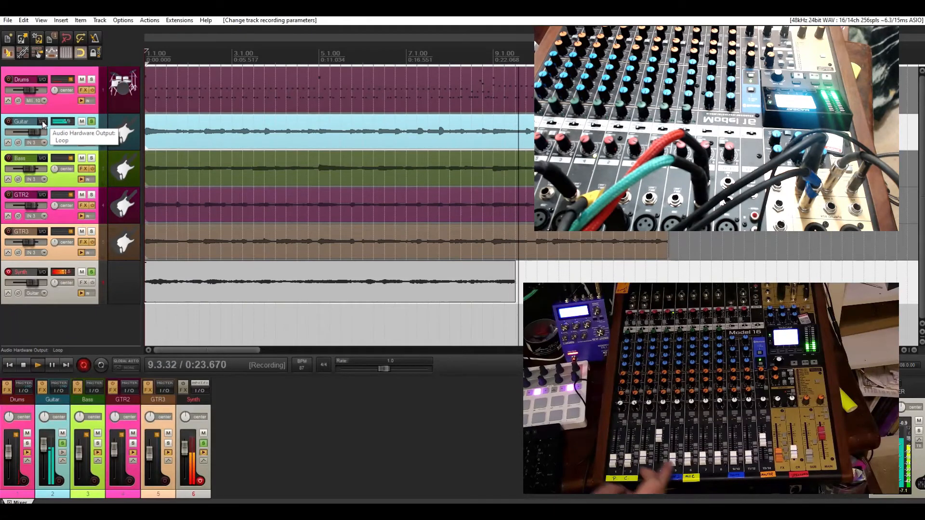
pyautogui.click(91, 122)
pyautogui.click(92, 273)
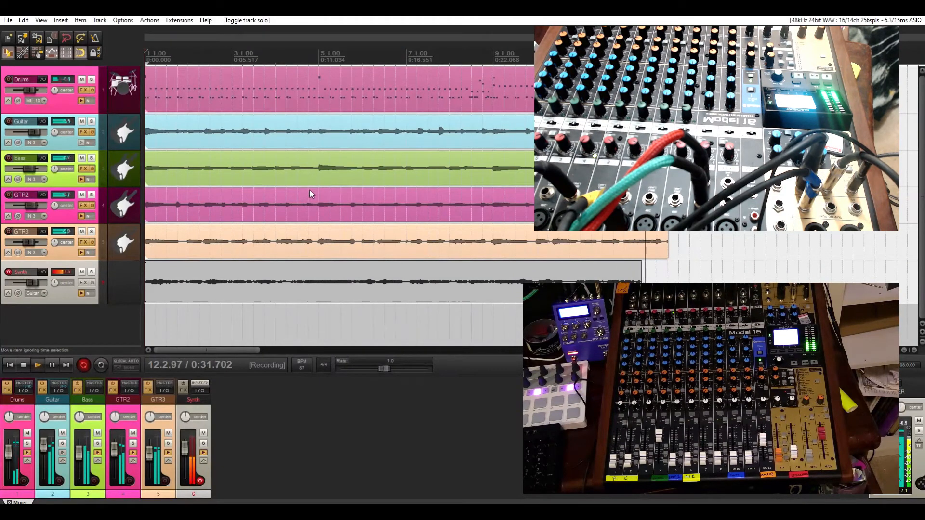
pyautogui.click(24, 365)
pyautogui.click(414, 321)
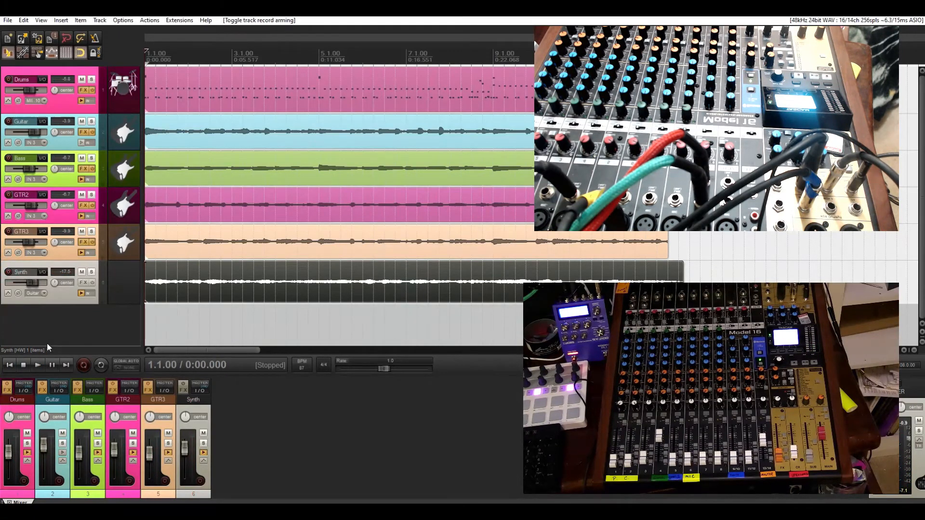
# - During playback, raise the Synth track's volume to +5.25 dB, solo the track and raise its volume slightly further
pyautogui.click(38, 365)
pyautogui.moveTo(31, 282); pyautogui.dragTo(35, 283)
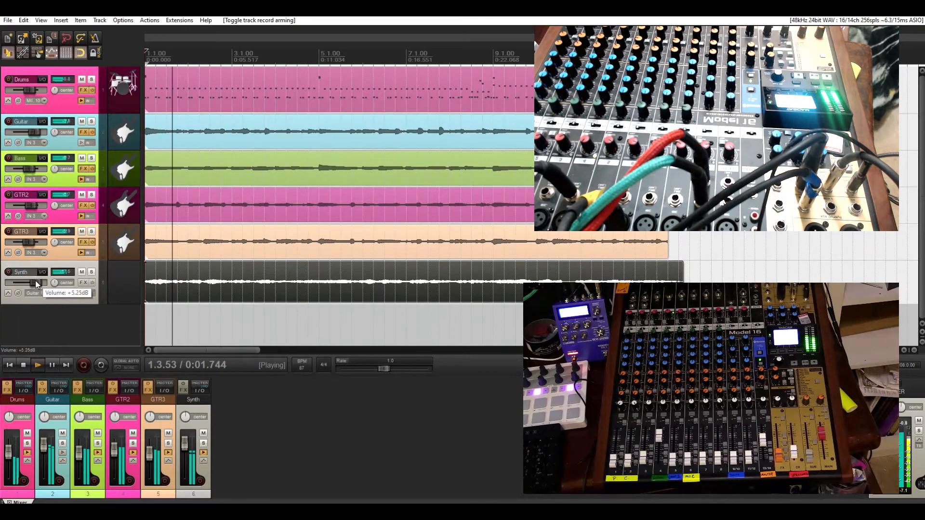
pyautogui.click(92, 273)
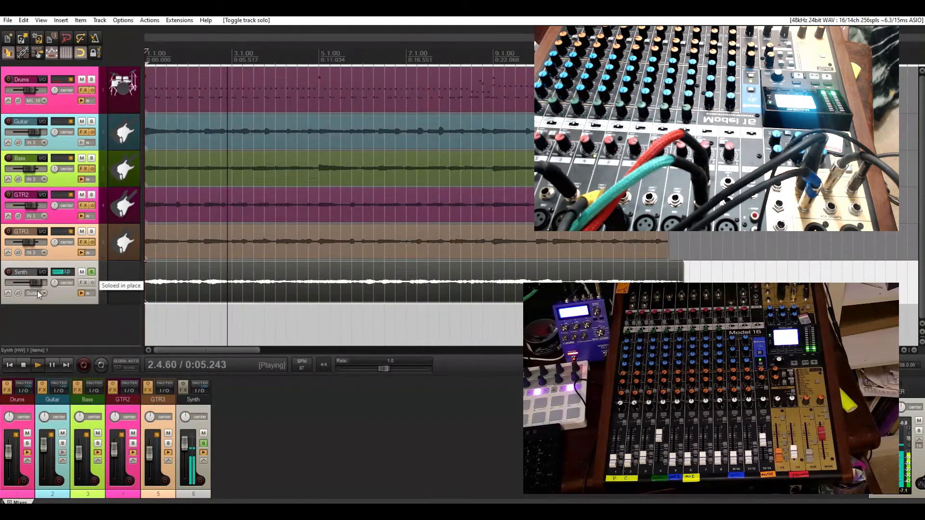
pyautogui.moveTo(41, 280); pyautogui.dragTo(42, 280)
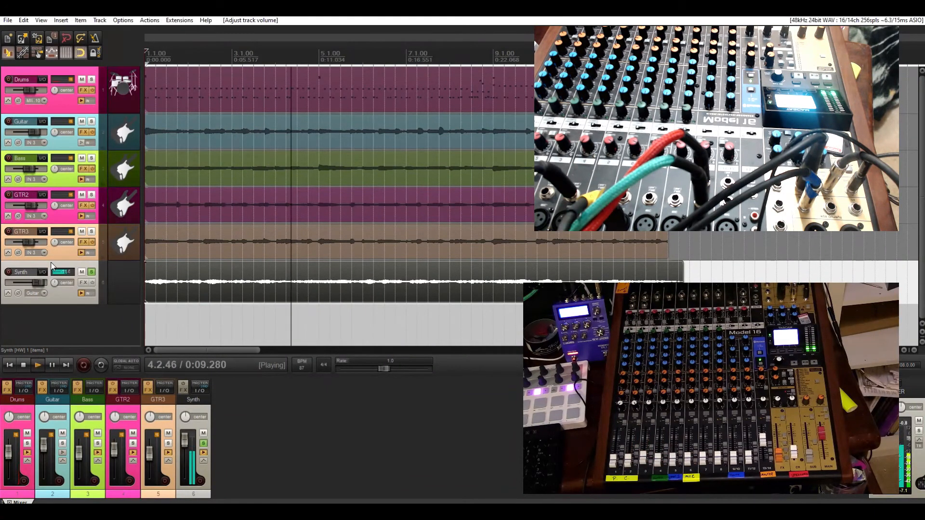
# - Normalize the recorded Synth item to a peak of 0.00 dB, using common gain for items together
pyautogui.rightClick(190, 288)
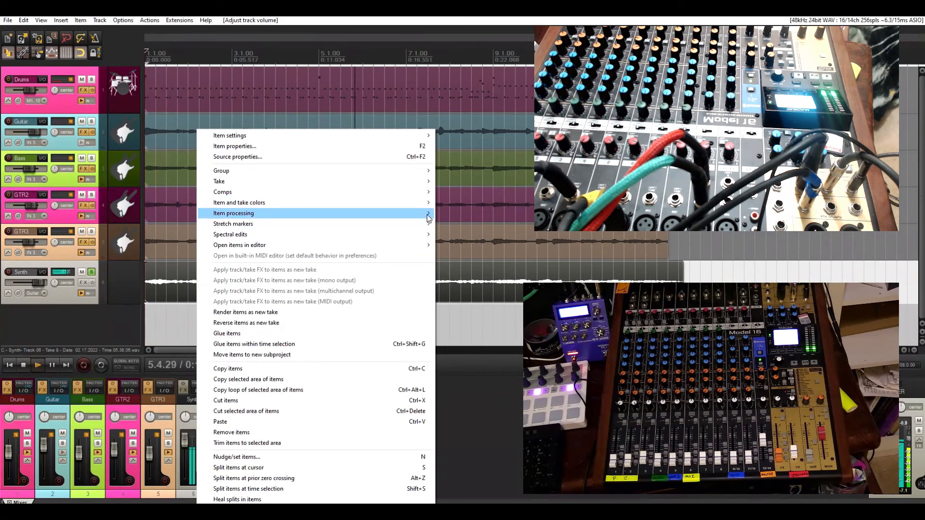
pyautogui.moveTo(429, 217)
pyautogui.click(462, 215)
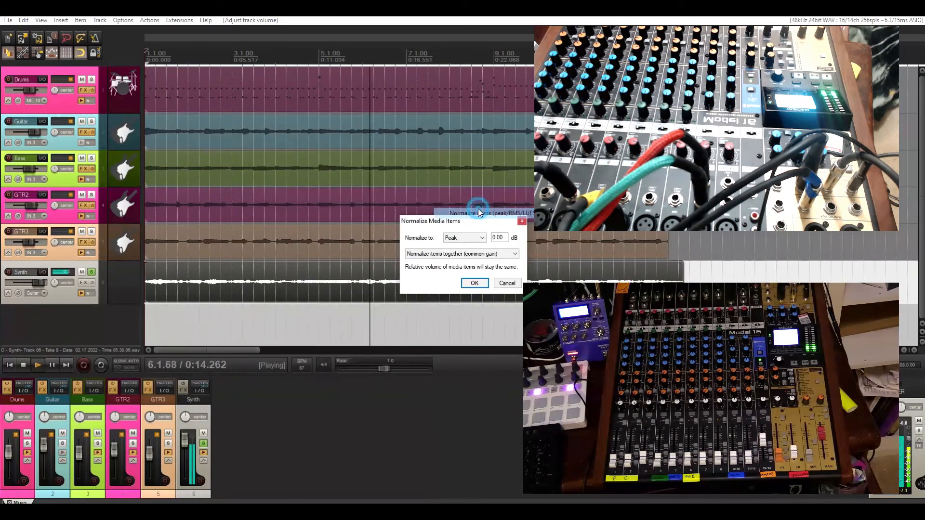
pyautogui.click(475, 284)
# - Lower the Synth track's volume and unsolo it to hear it in the full mix before stopping playback
pyautogui.click(38, 284)
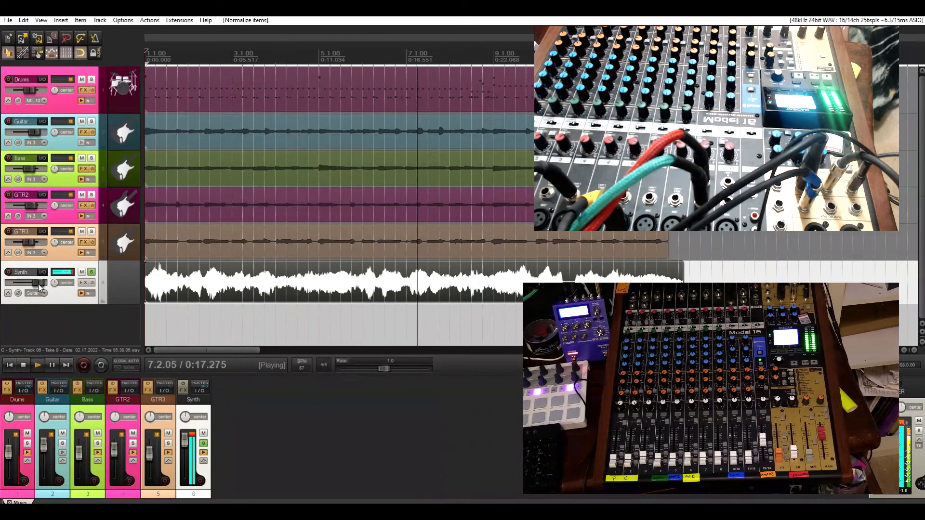
pyautogui.moveTo(39, 284); pyautogui.dragTo(31, 283)
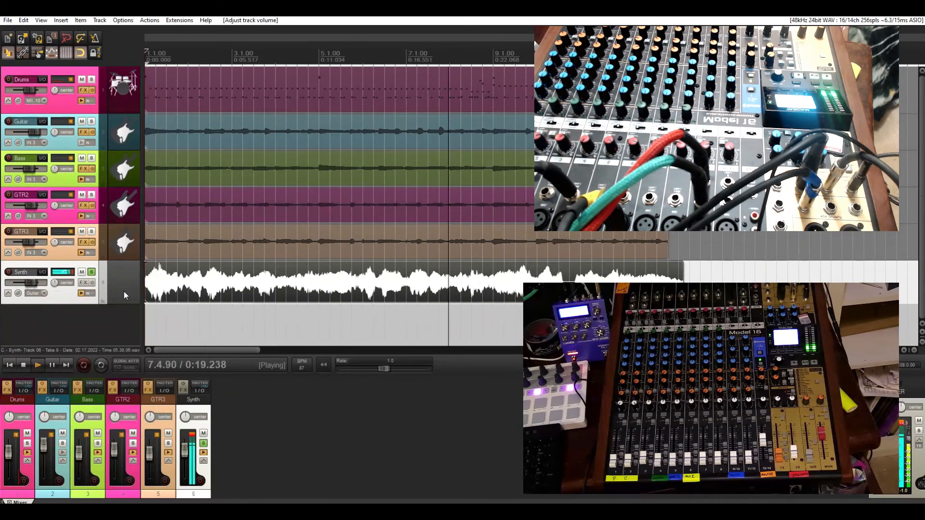
pyautogui.click(90, 272)
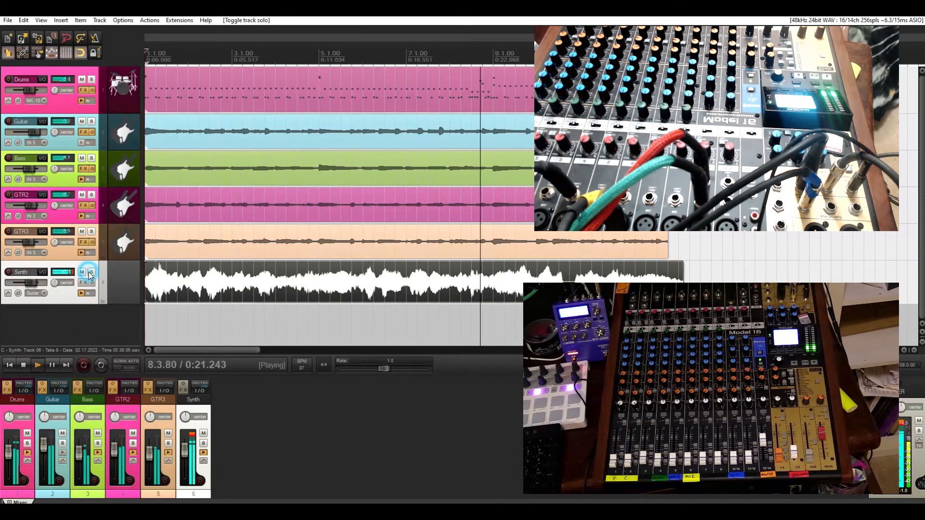
pyautogui.moveTo(32, 284)
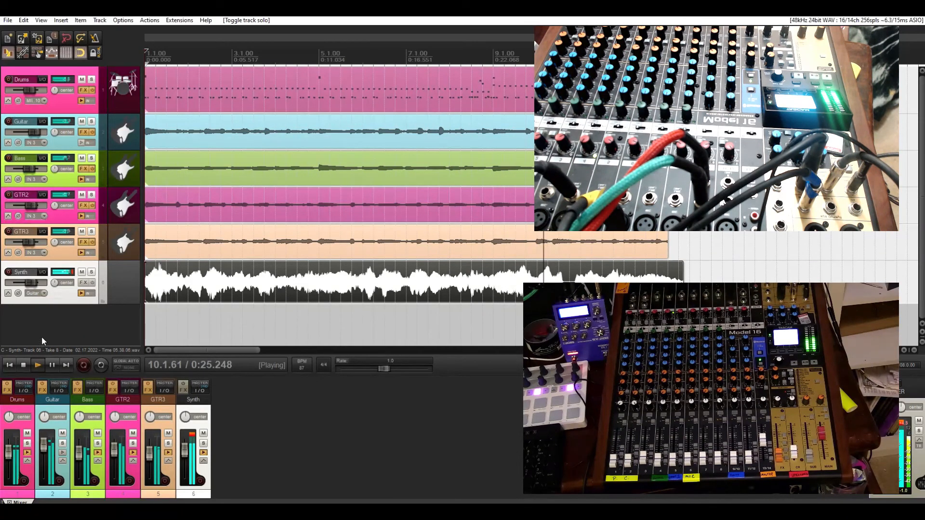
pyautogui.click(22, 365)
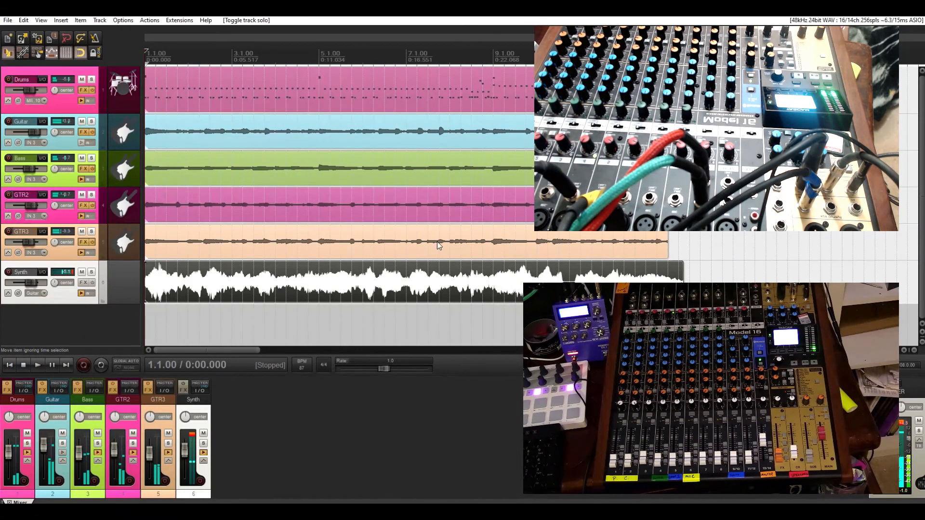